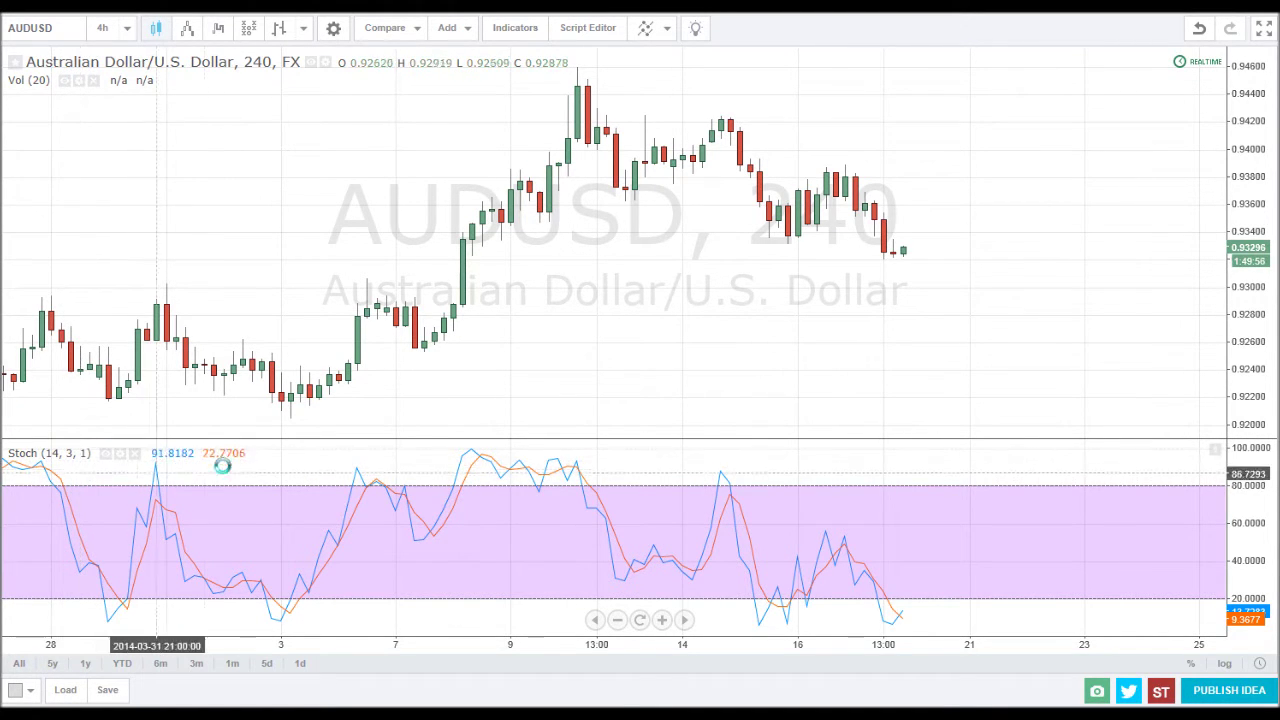
Examine the overbought Stochastic stretch of early April on the 4-hour AUDUSD chart, then clear the pen markings.
scroll(586, 332, "right", 2)
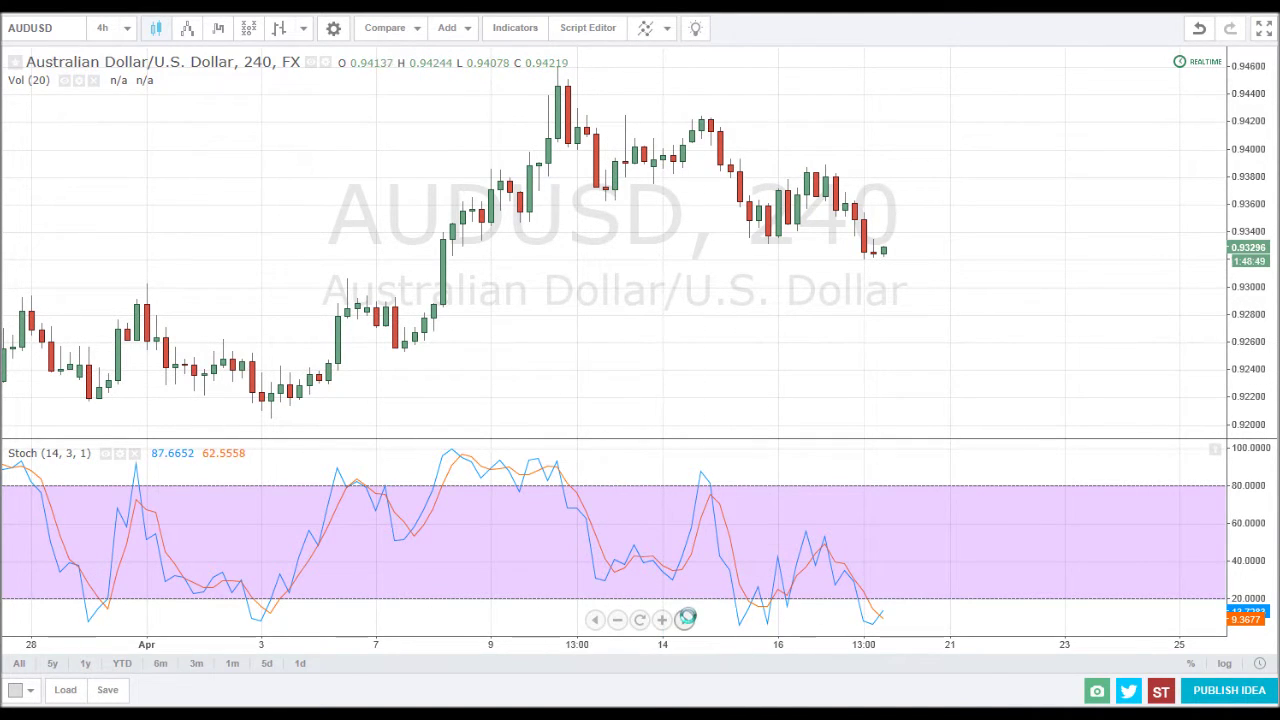
left_click(684, 619)
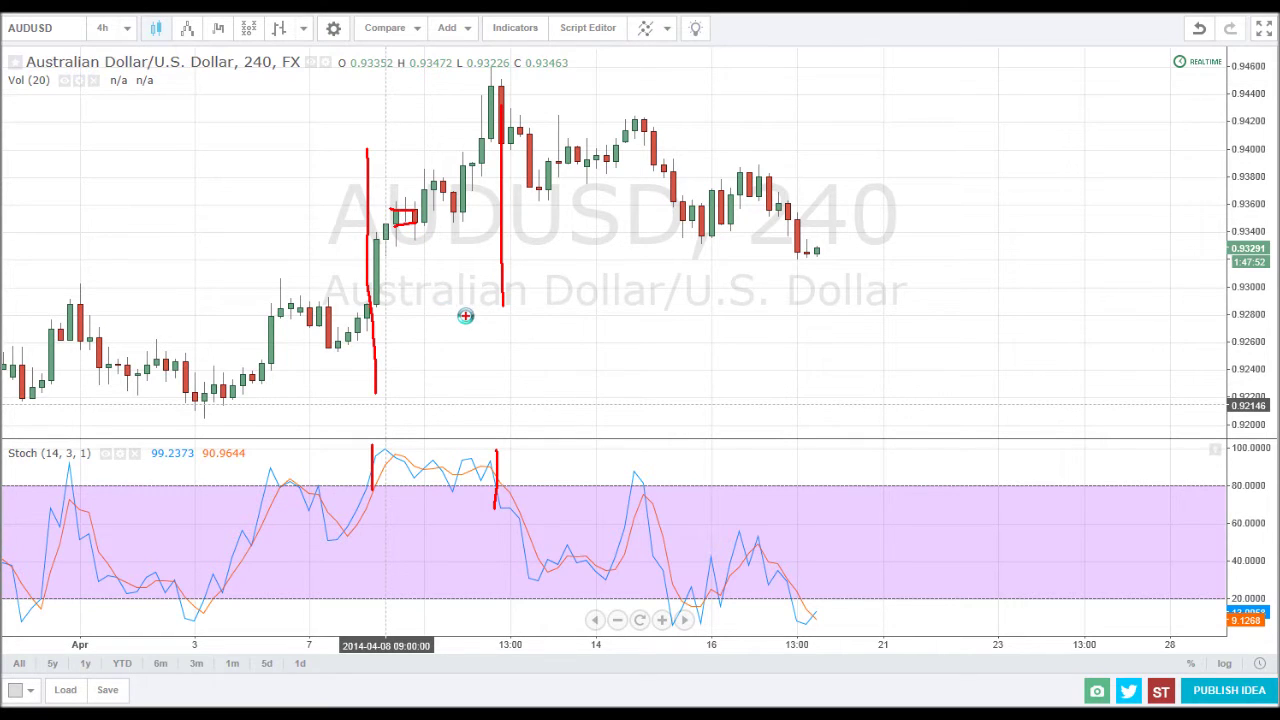
key("Escape")
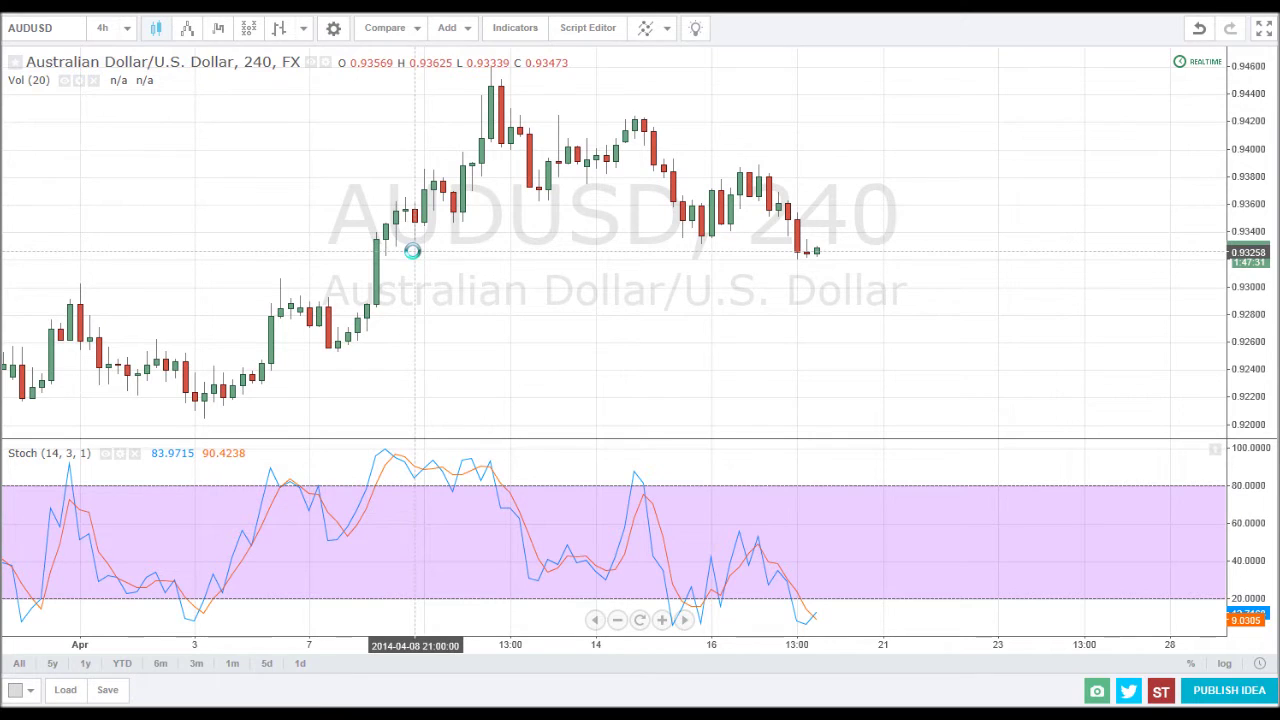
Switch the chart to the 1-hour interval and mark the early 9 April candles with pen arrows.
left_click(127, 28)
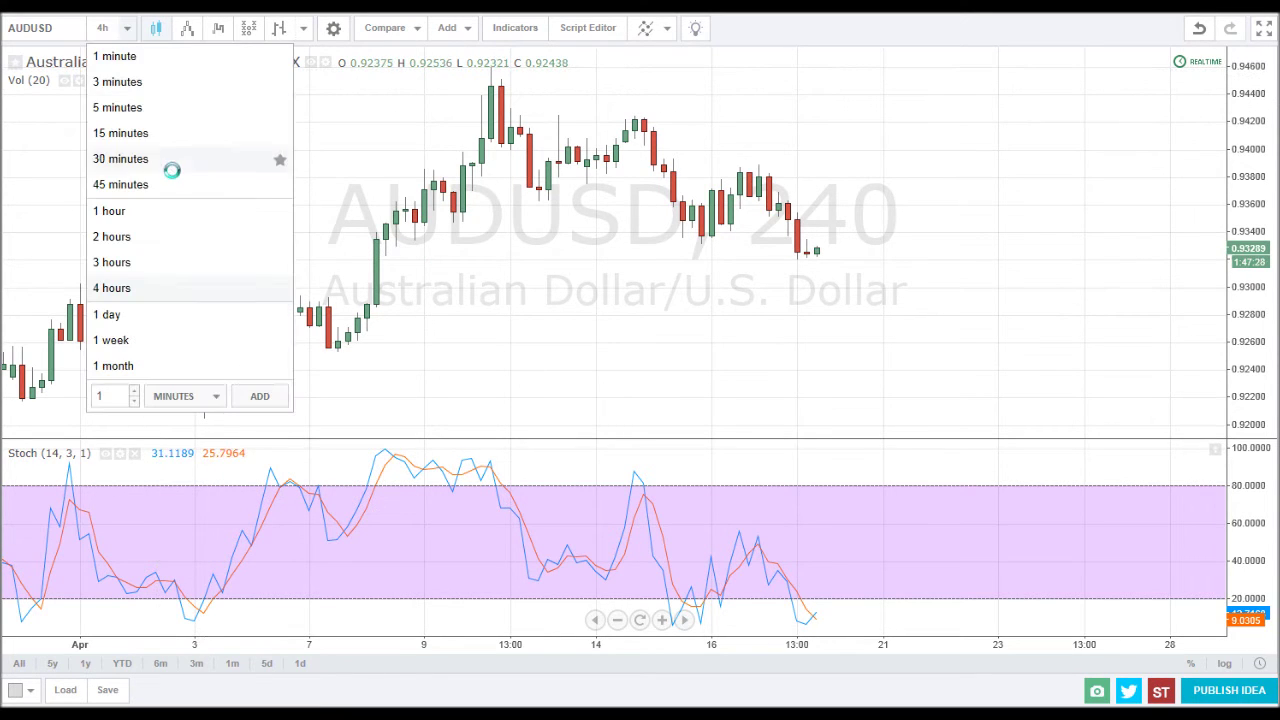
left_click(177, 210)
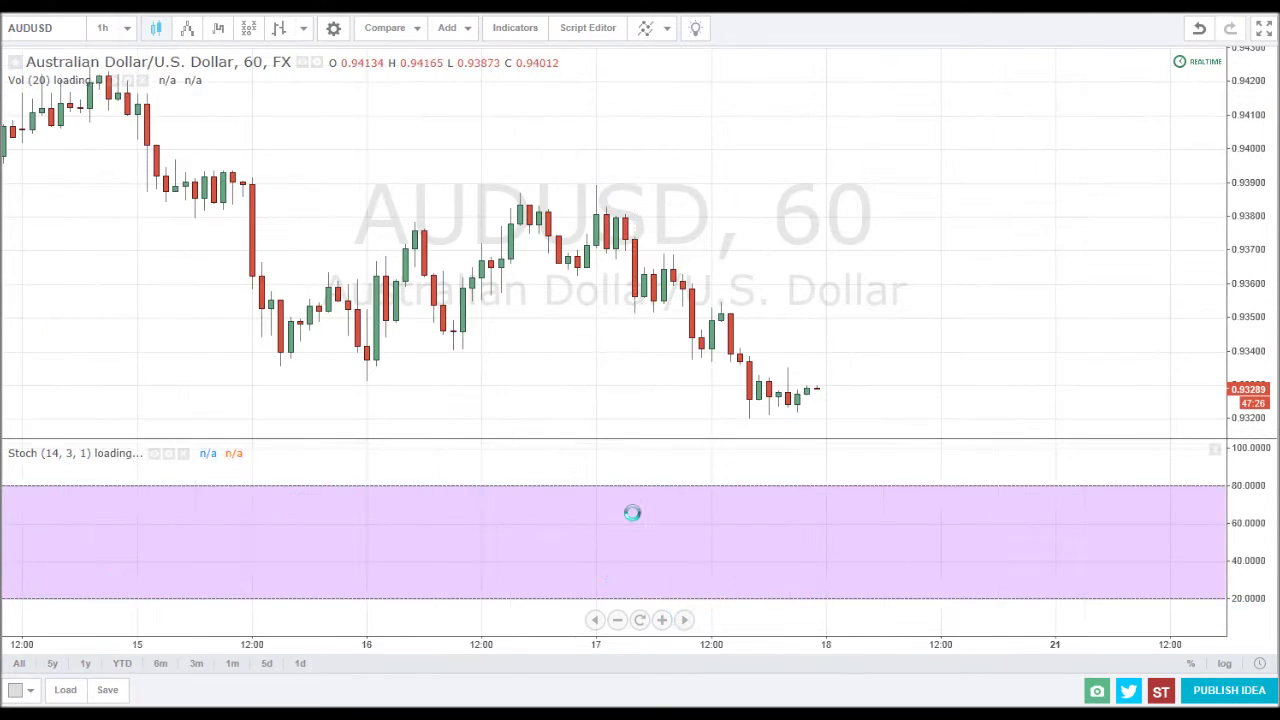
left_click(595, 620)
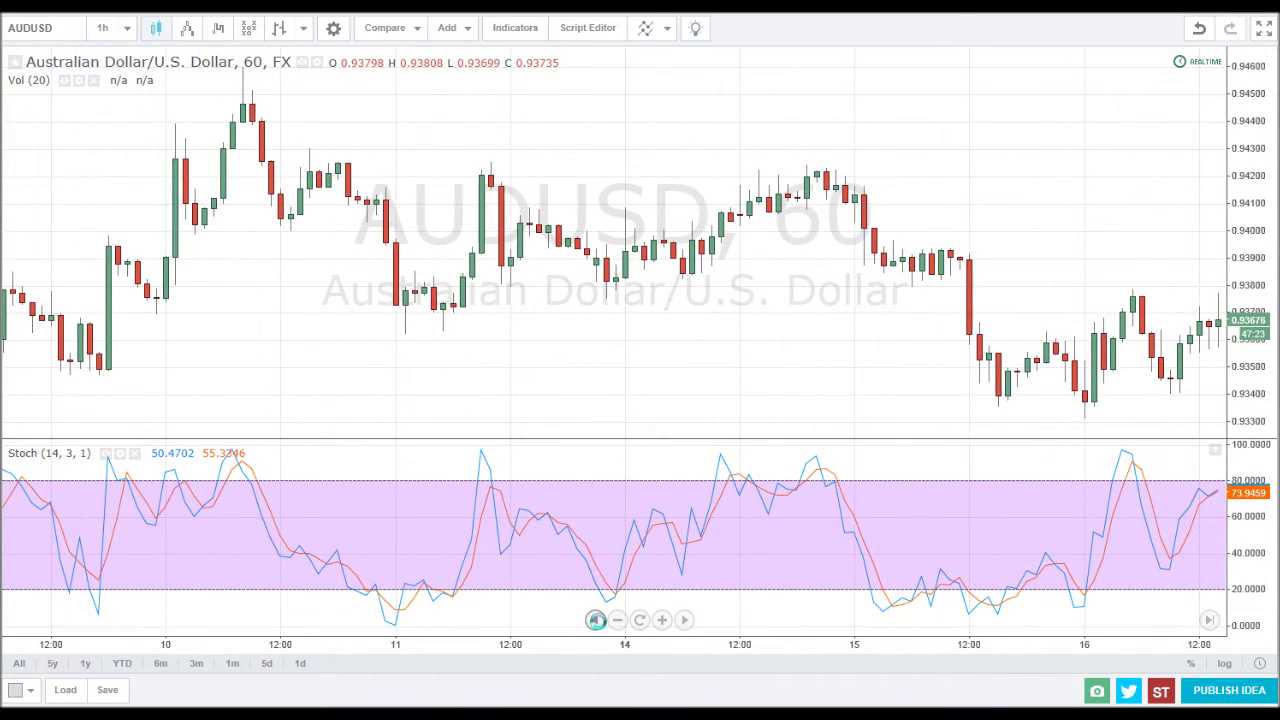
left_click(595, 620)
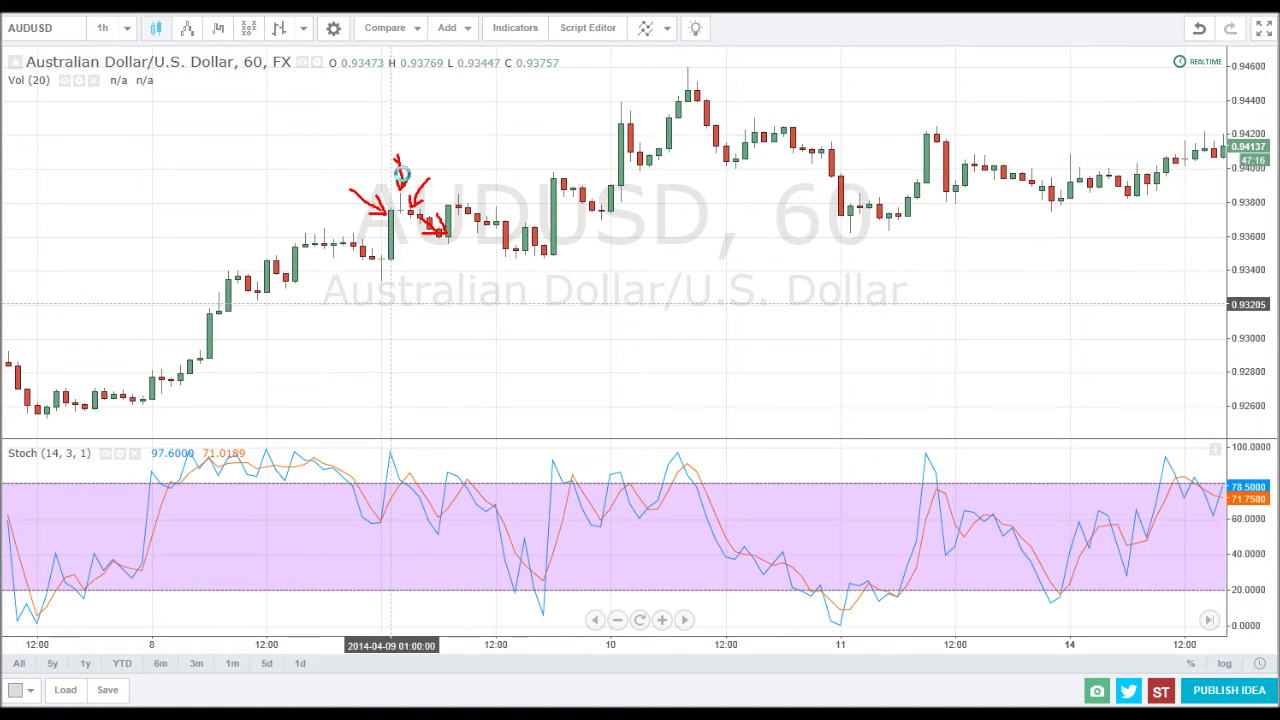
left_click_drag(398, 187, 457, 118)
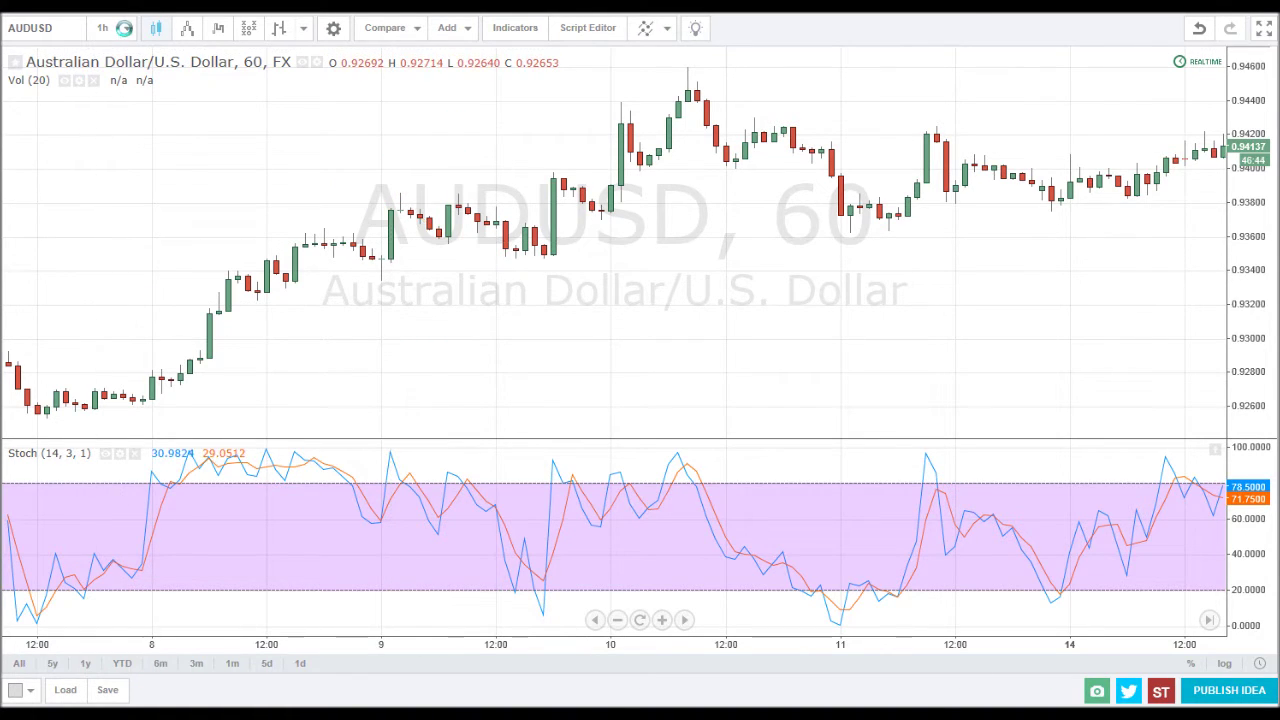
Set the chart interval back to 4 hours with the April rally and the latest candles in view.
left_click(127, 28)
left_click(157, 287)
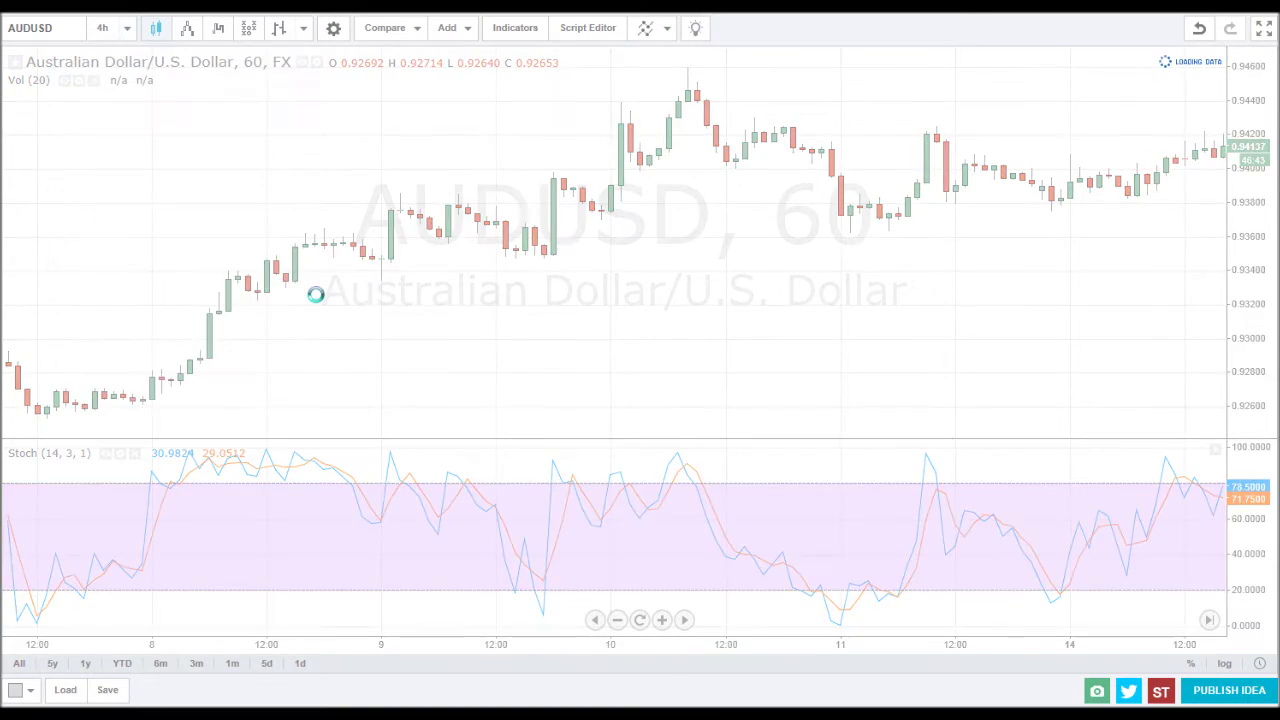
left_click(684, 620)
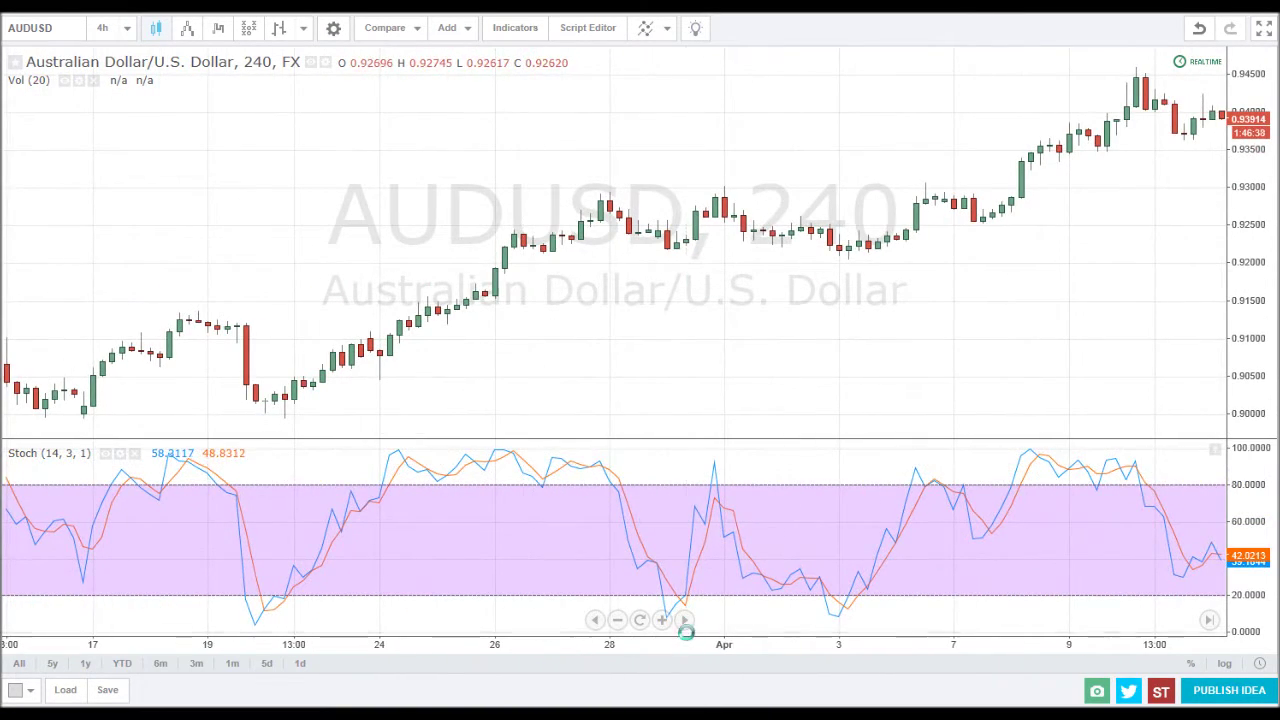
left_click(684, 620)
left_click(684, 620)
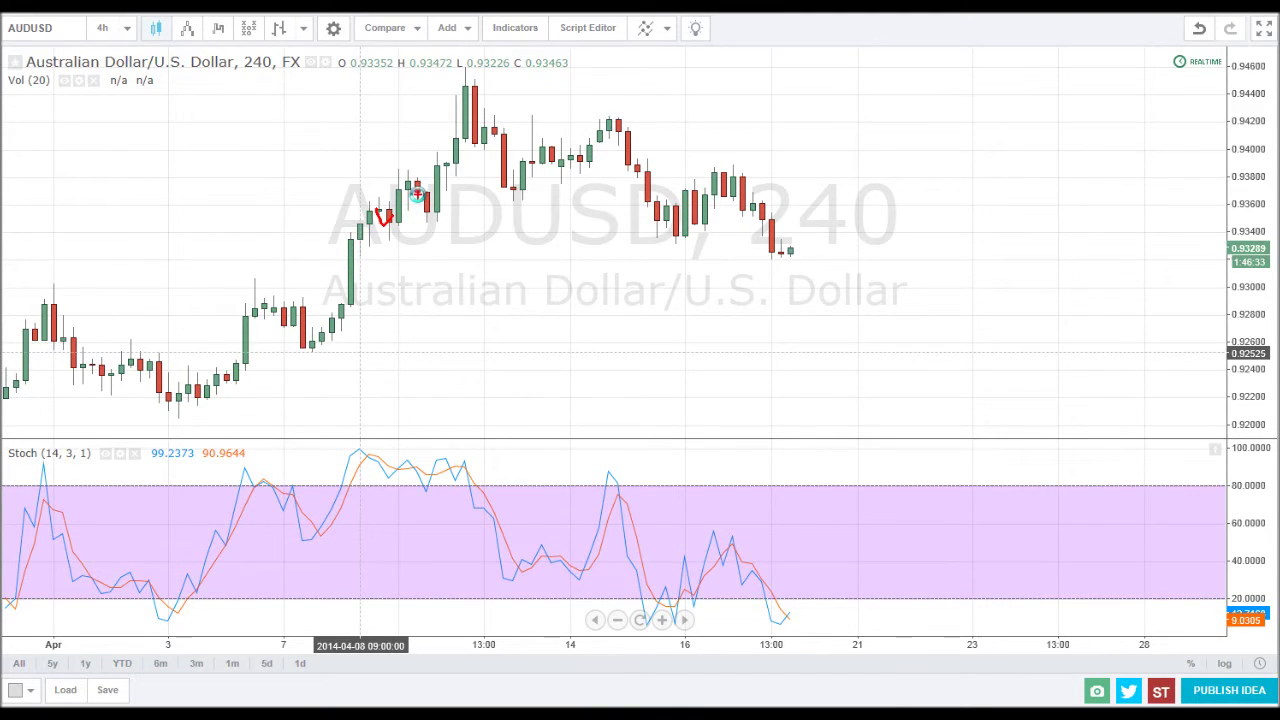
Tick the pullback candles around 9 April on the 4-hour rally with the pen and erase the marks.
mouse_move(418, 182)
left_mouse_down()
mouse_move(406, 190)
mouse_move(442, 196)
left_mouse_up()
left_click_drag(390, 140, 440, 138)
key("e")
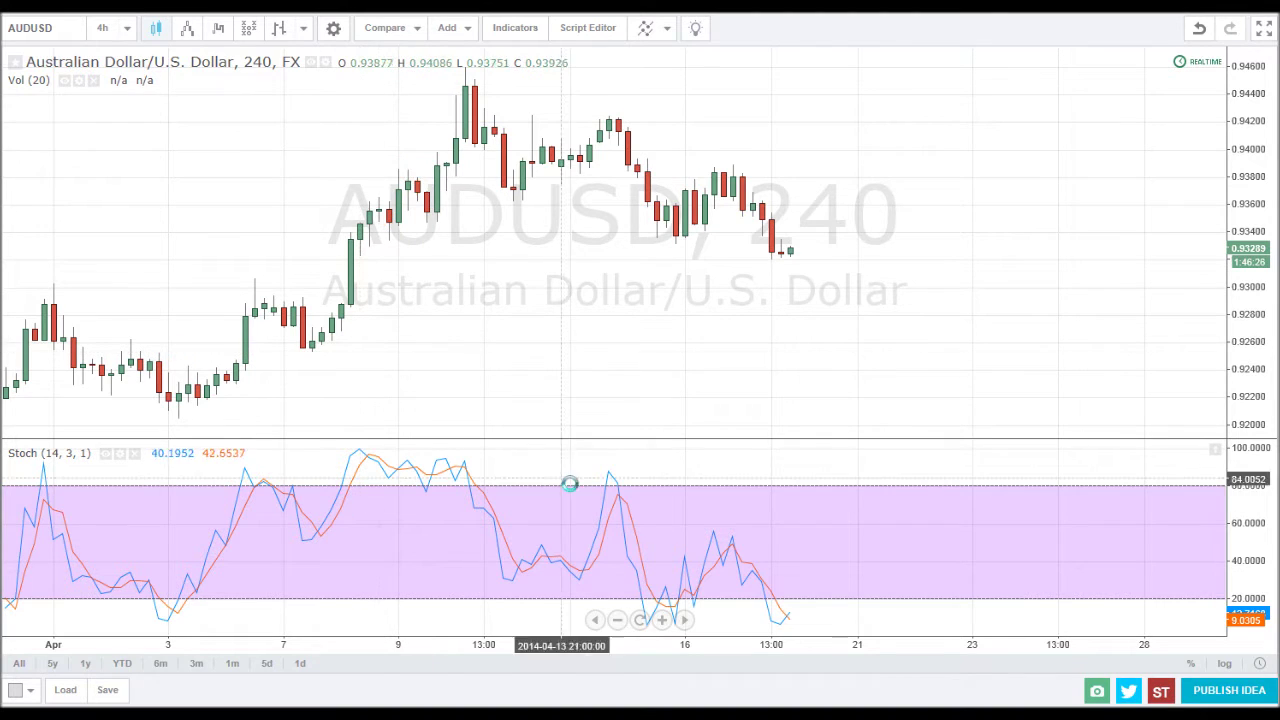
Switch the chart to the 1-hour interval and mark the large red candle just after 12:00 on 9 April with an arrow.
left_click(662, 619)
scroll(420, 374, "up", 4)
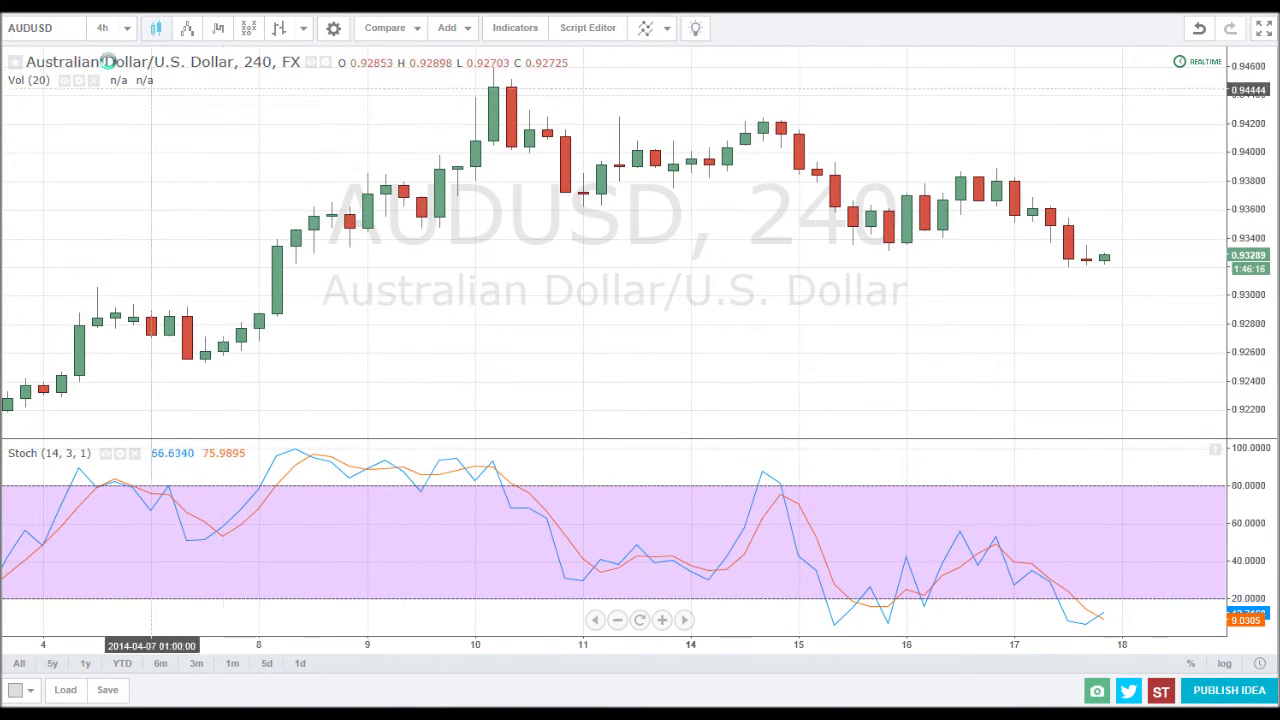
left_click(128, 32)
left_click(177, 208)
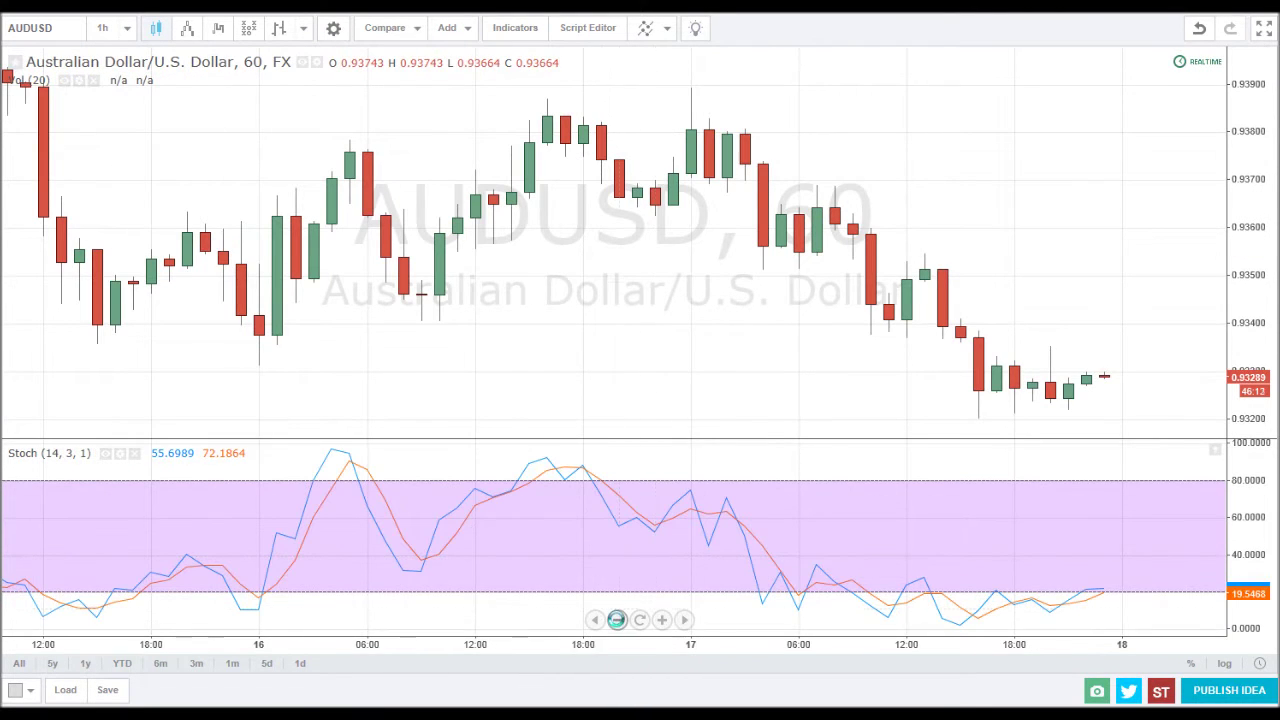
left_click(616, 620)
left_click(598, 620)
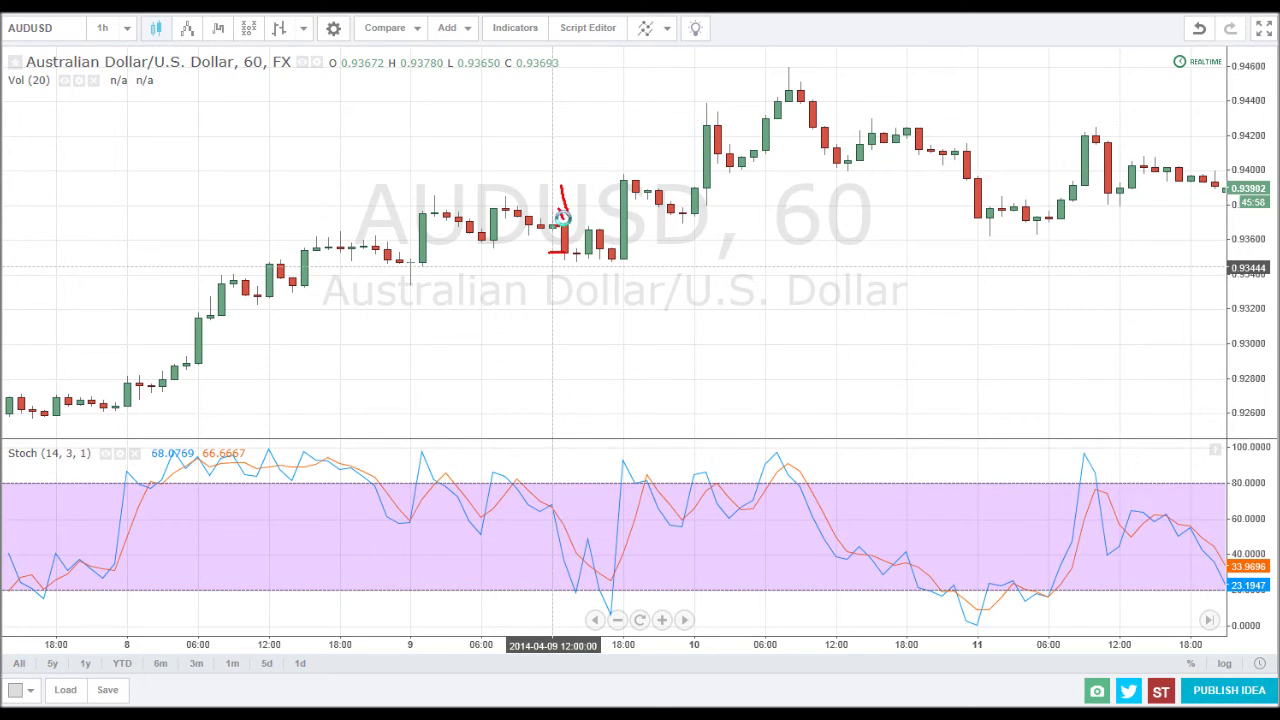
left_click_drag(563, 218, 570, 204)
Mark the large red candle's close on 9 April with a line and point an arrow at the small candle following it.
left_click(659, 619)
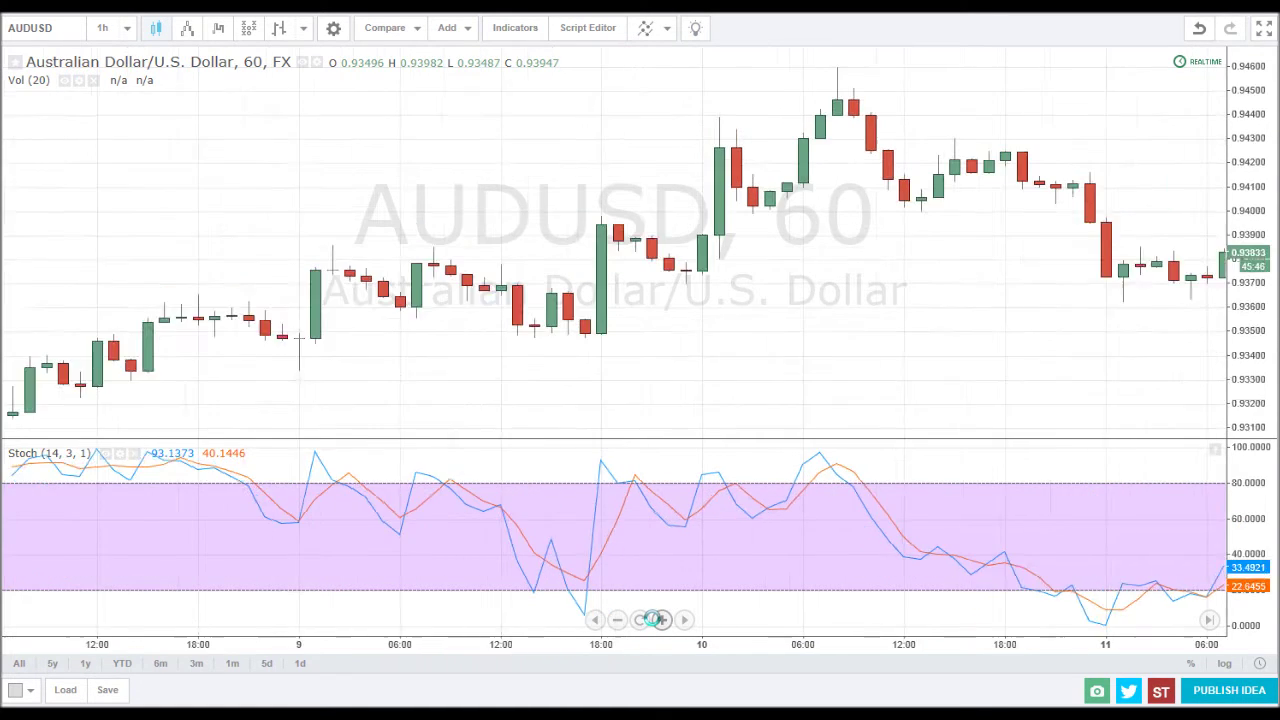
left_click(659, 619)
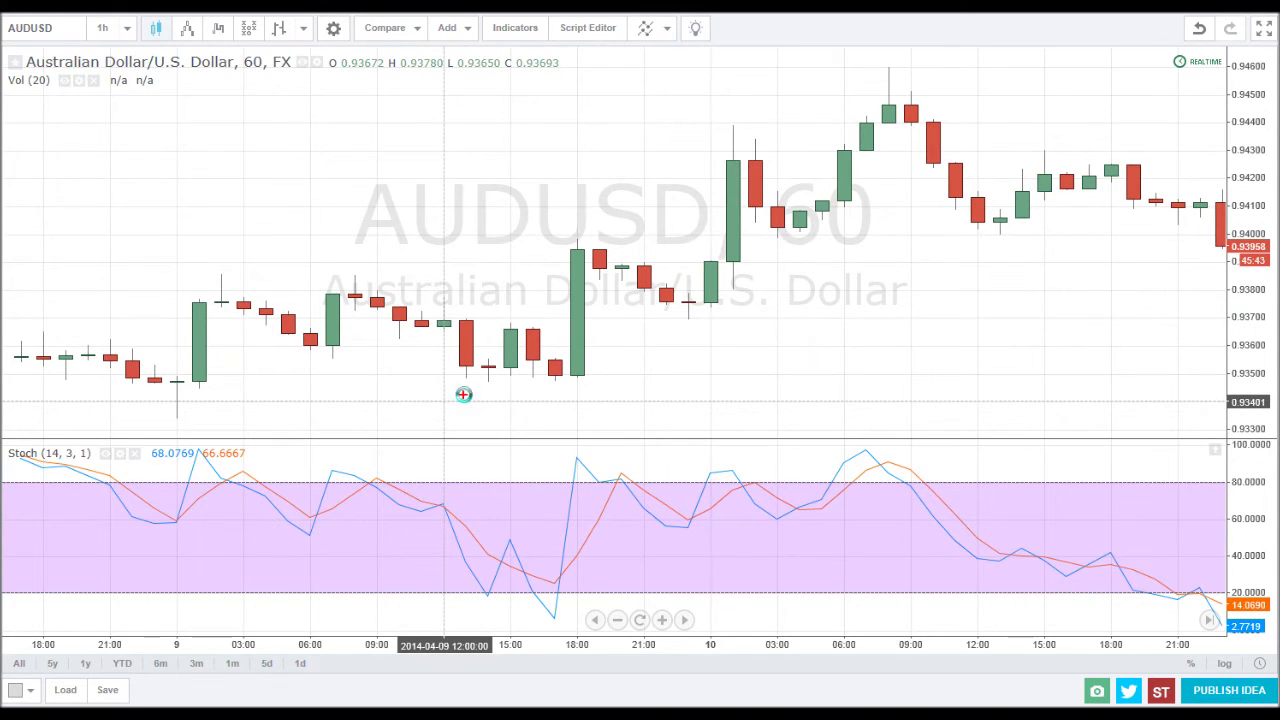
left_click_drag(477, 405, 482, 381)
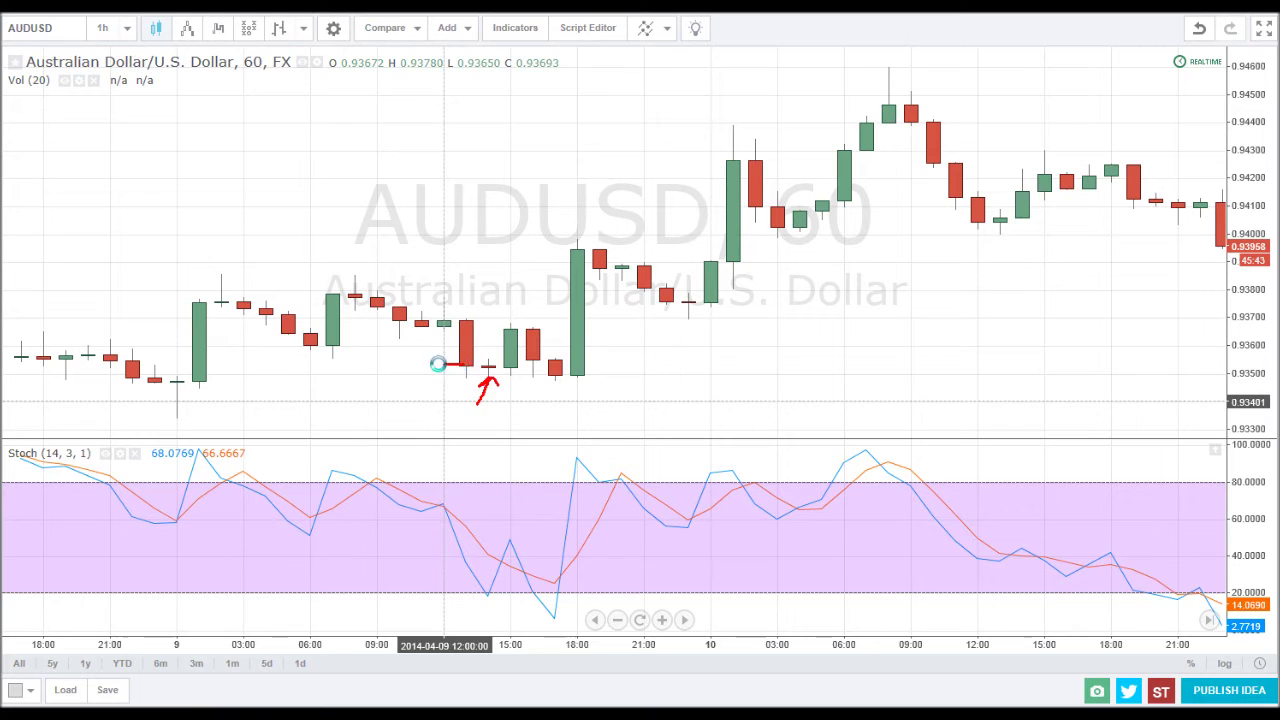
left_click_drag(435, 272, 505, 207)
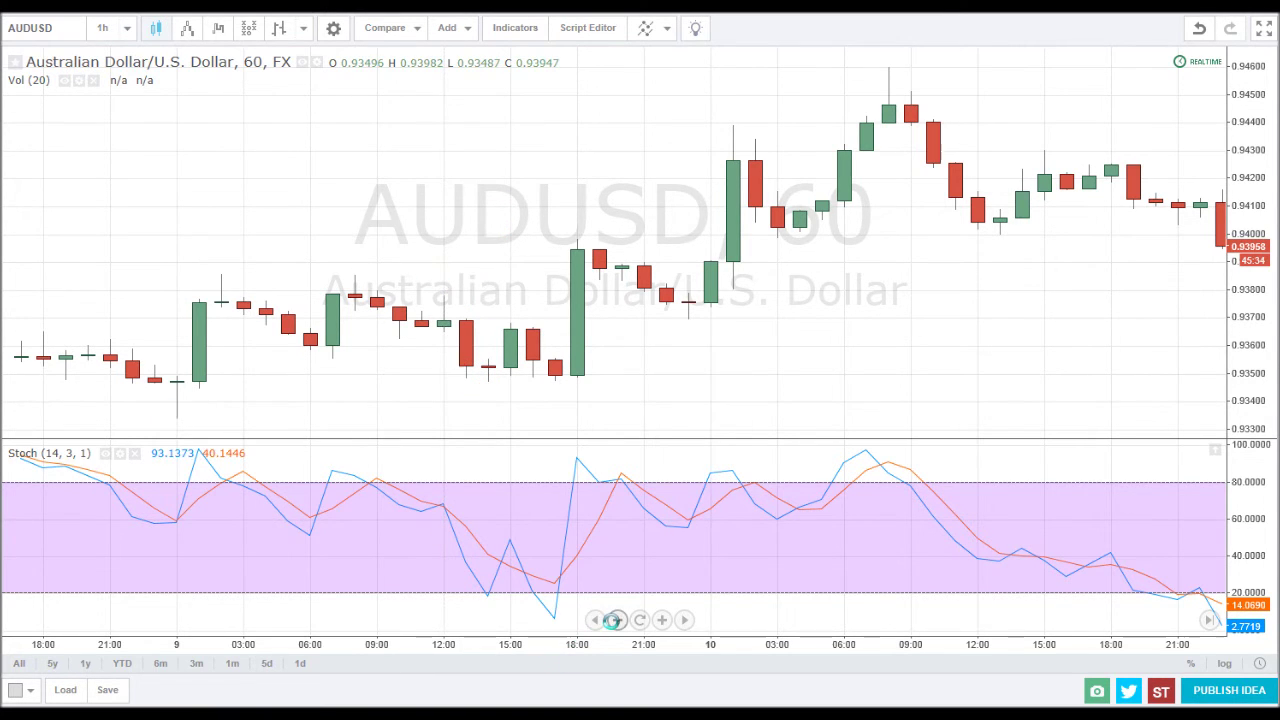
Return the chart to the 4-hour interval with the April price peak in view.
left_click(616, 620)
left_click(615, 620)
left_click(615, 620)
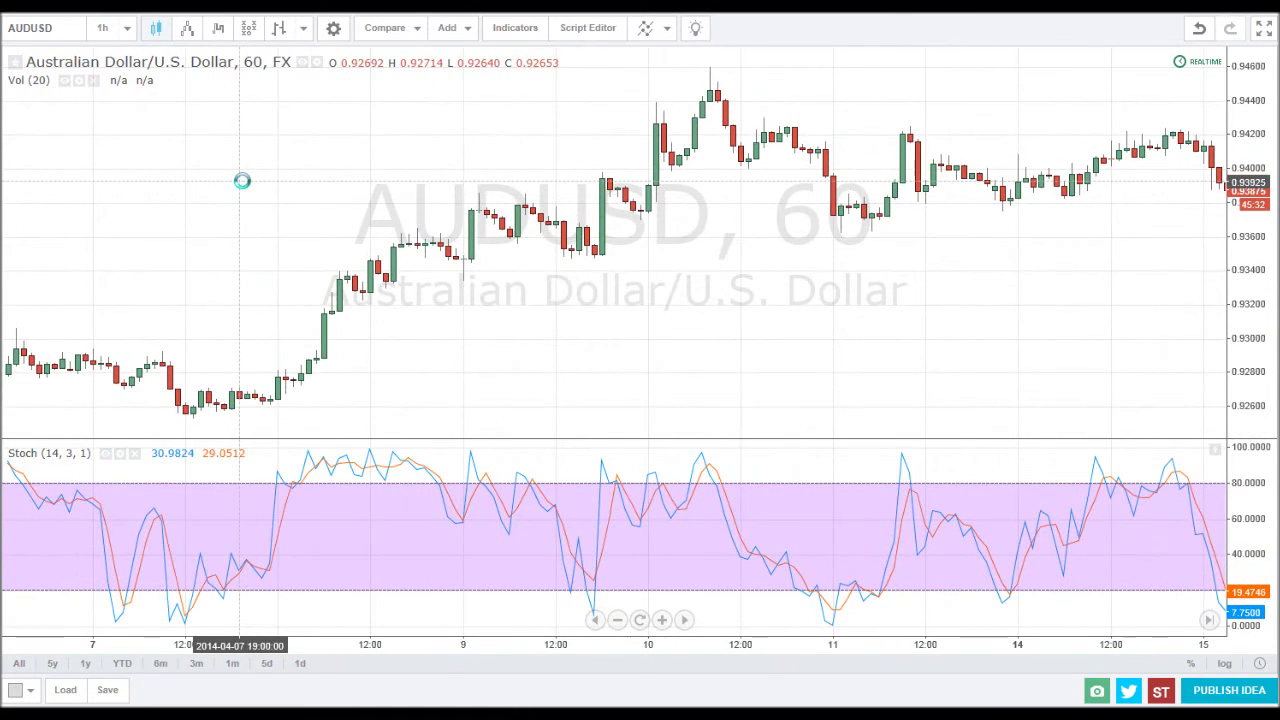
left_click(126, 28)
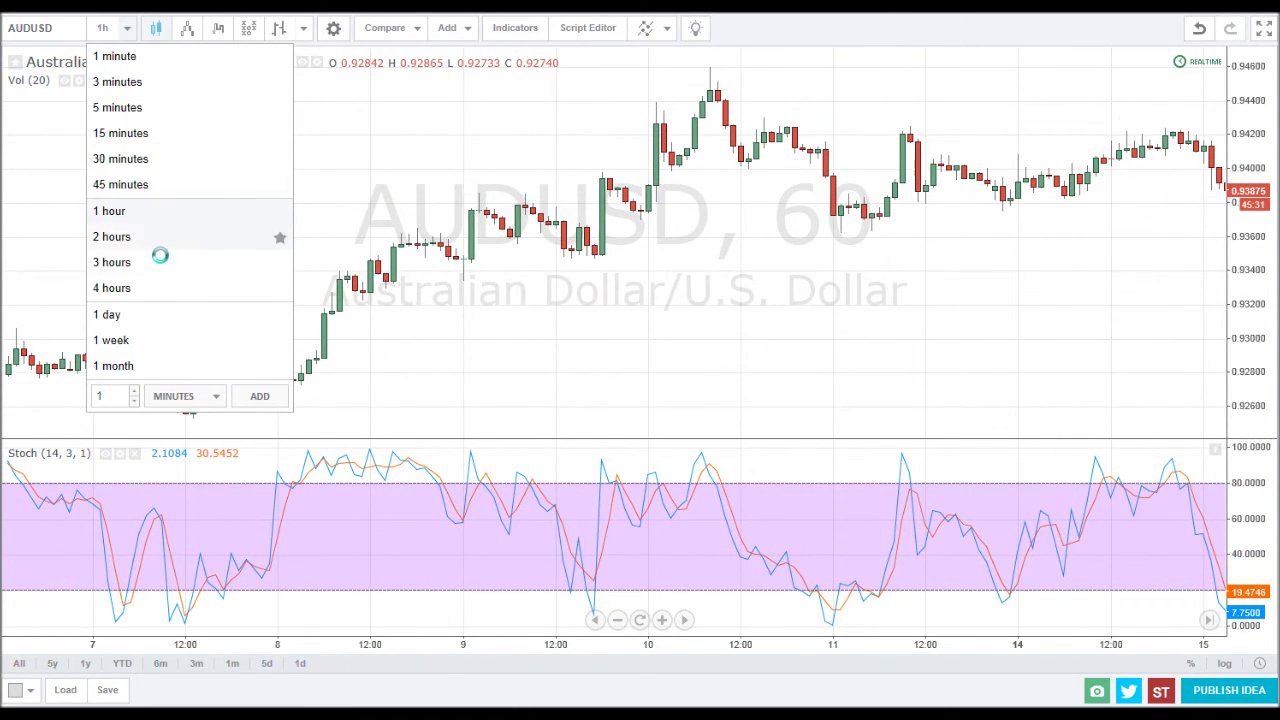
left_click(160, 286)
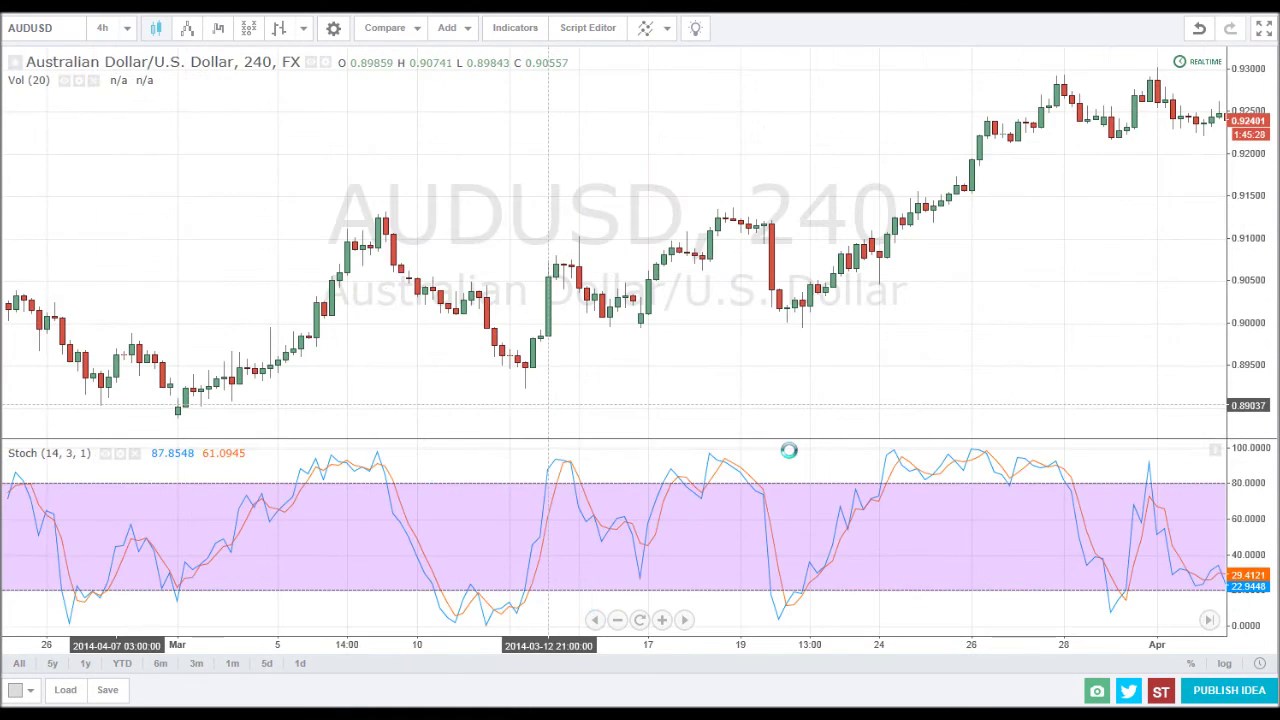
left_click(685, 620)
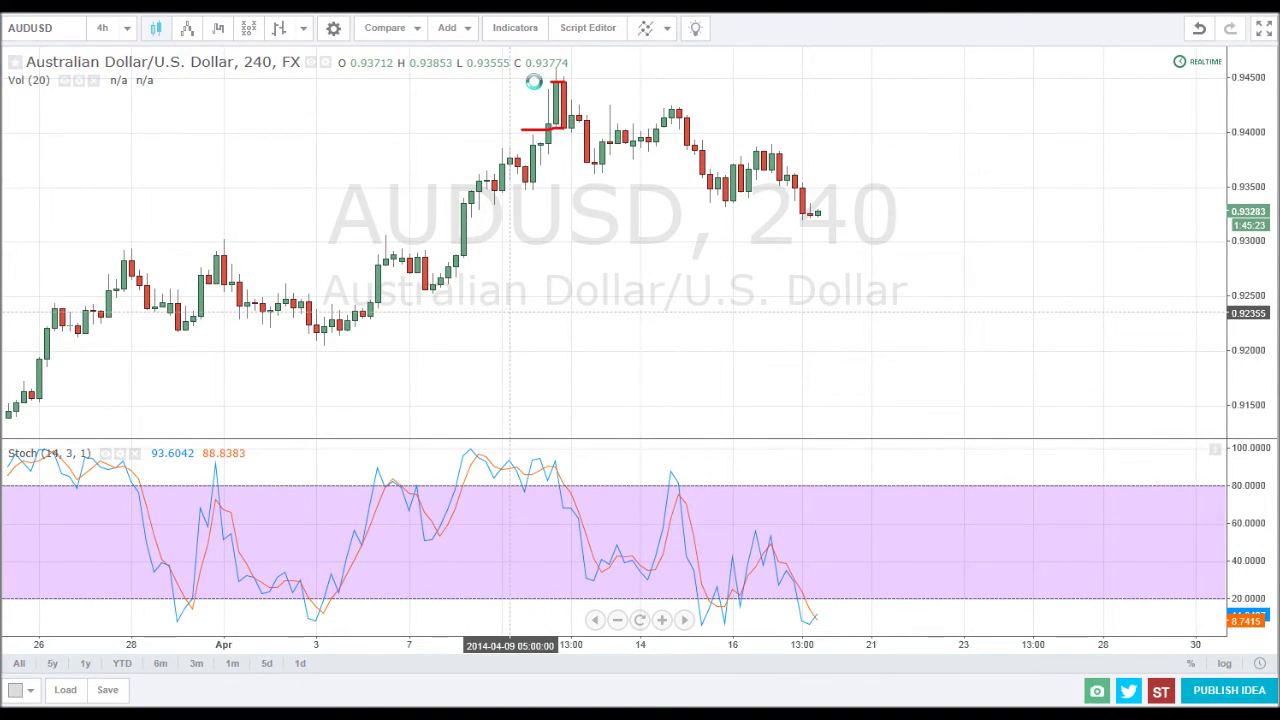
Bracket the red peak candle with horizontal lines, mark the overbought Stochastic stretch below with vertical lines, and clear the drawing.
left_click_drag(534, 82, 566, 81)
left_click_drag(566, 428, 566, 527)
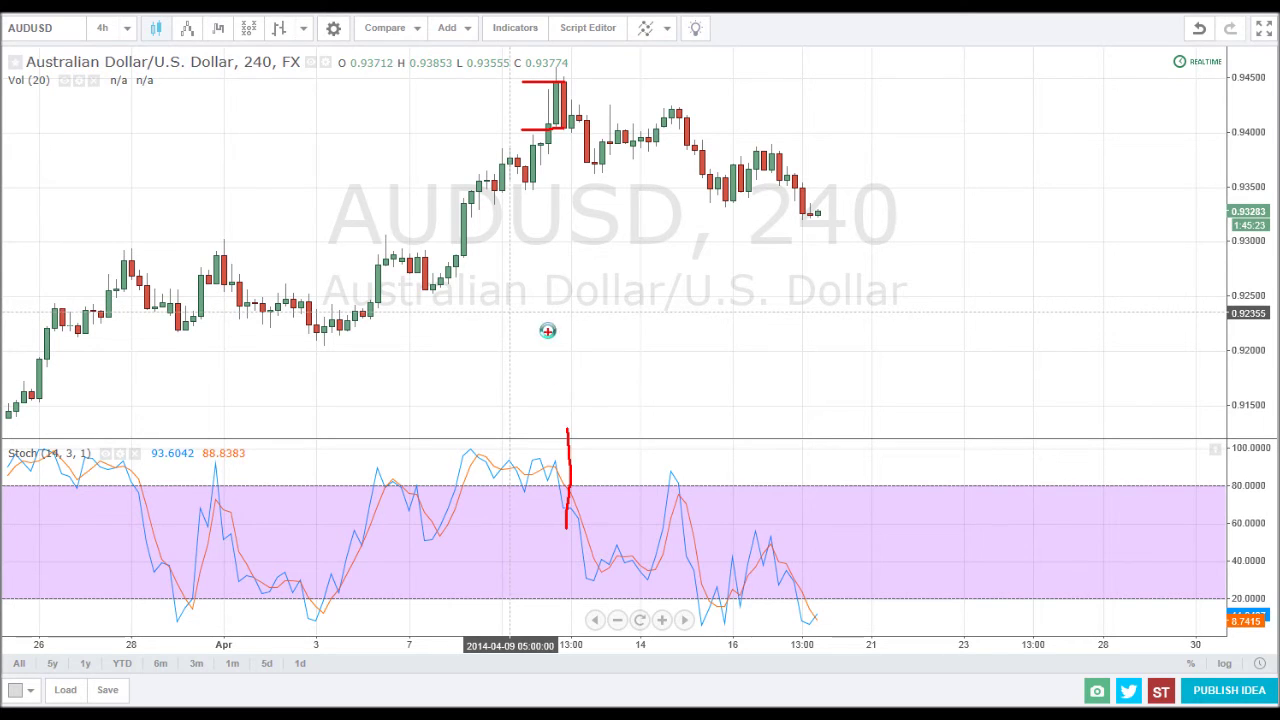
left_click_drag(562, 417, 556, 524)
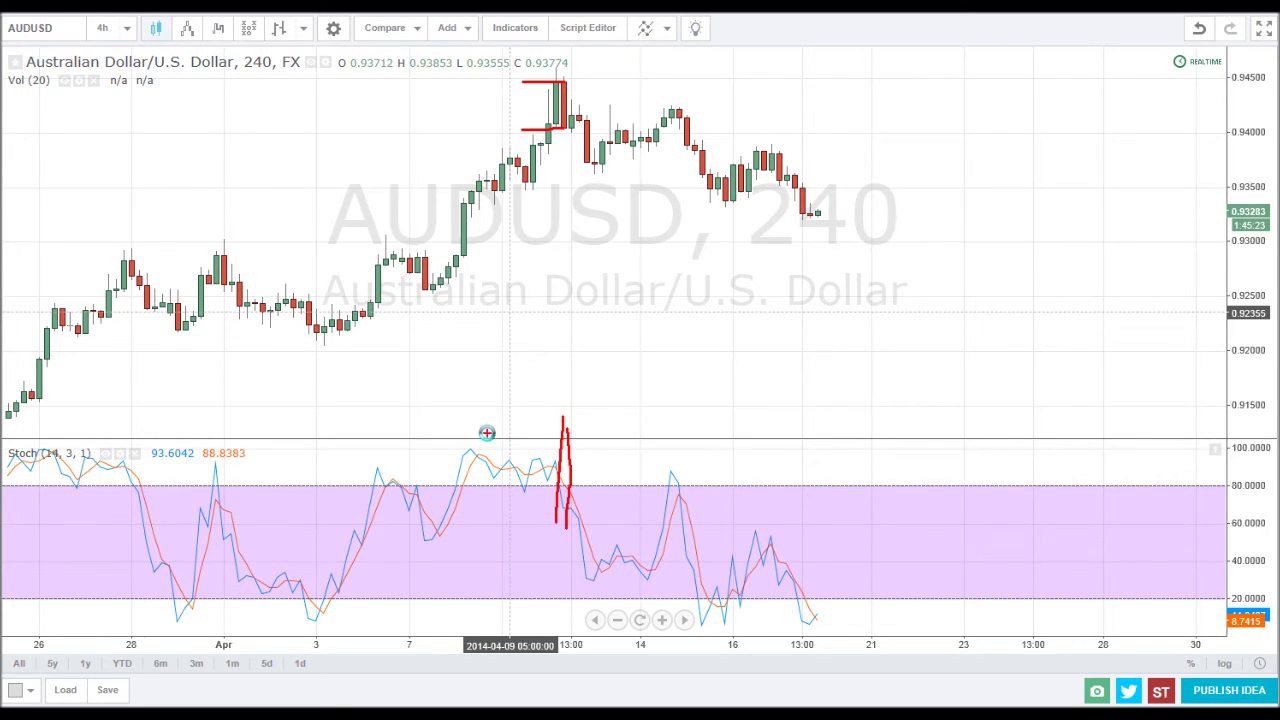
left_click_drag(461, 421, 463, 510)
left_click_drag(557, 440, 554, 505)
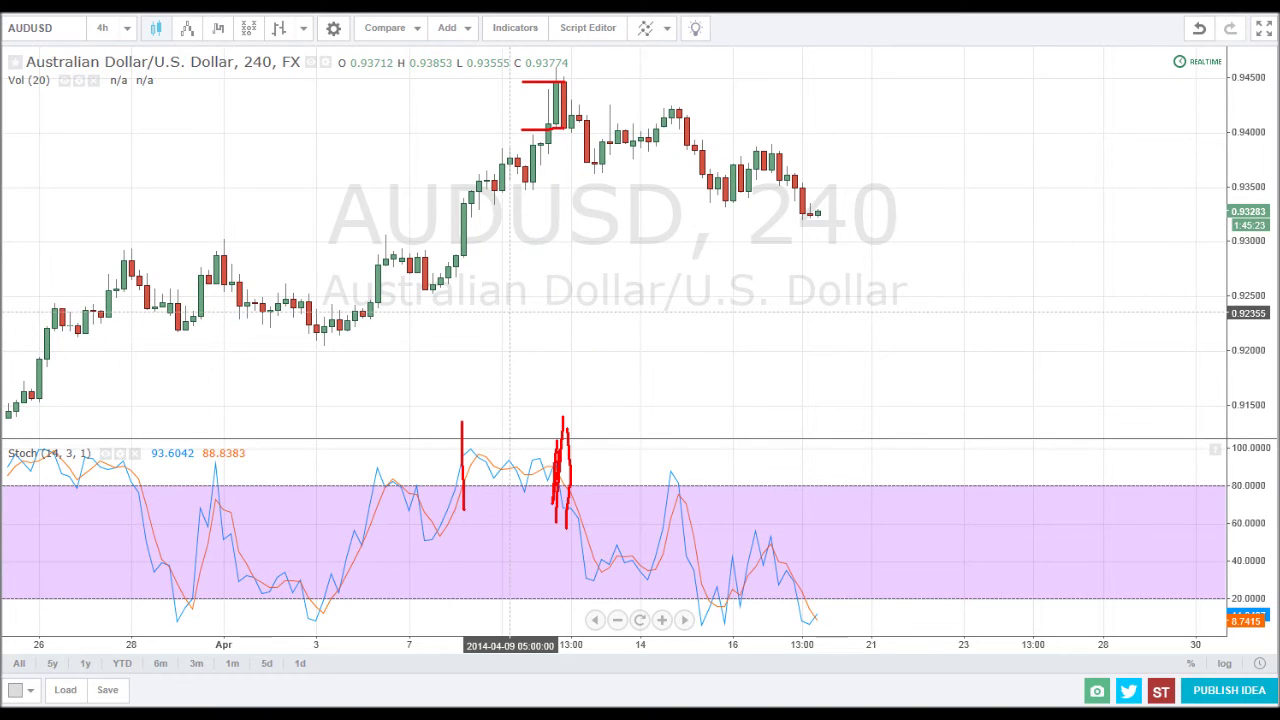
key("Escape")
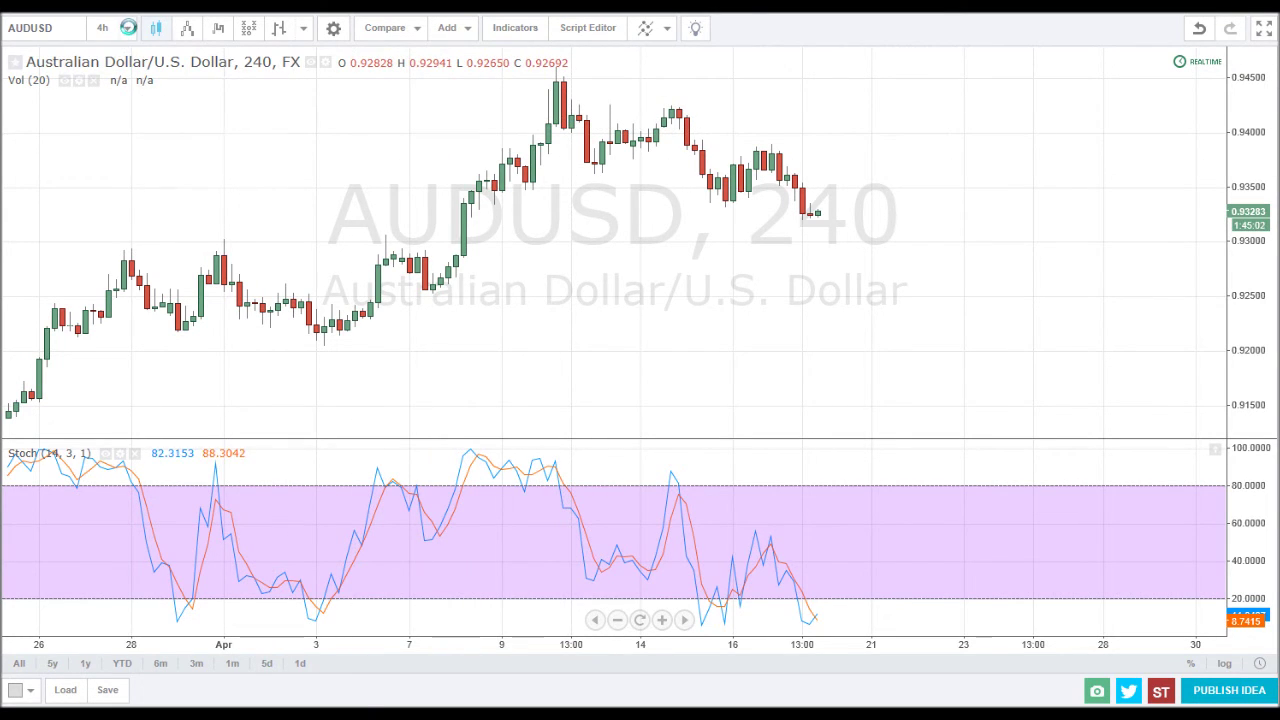
Change the chart to the 1-hour interval and bring the 8 to 16 April candles into view.
left_click(128, 28)
left_click(143, 209)
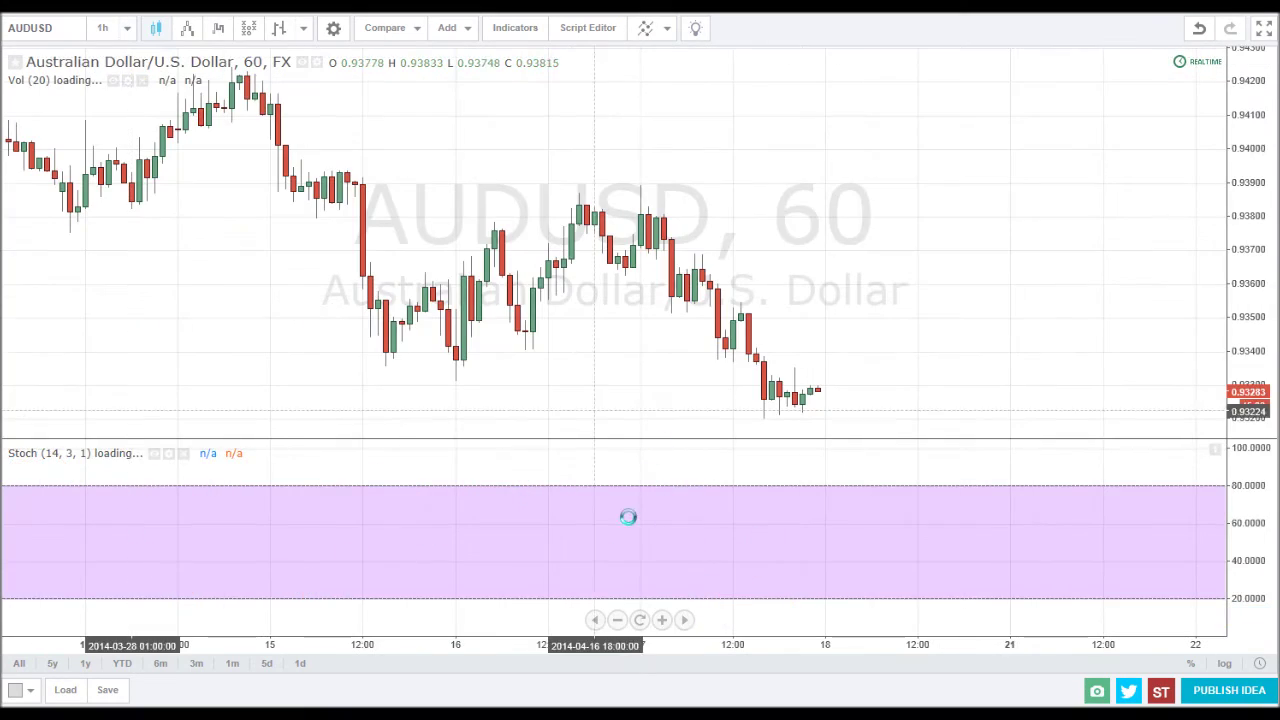
left_click(595, 620)
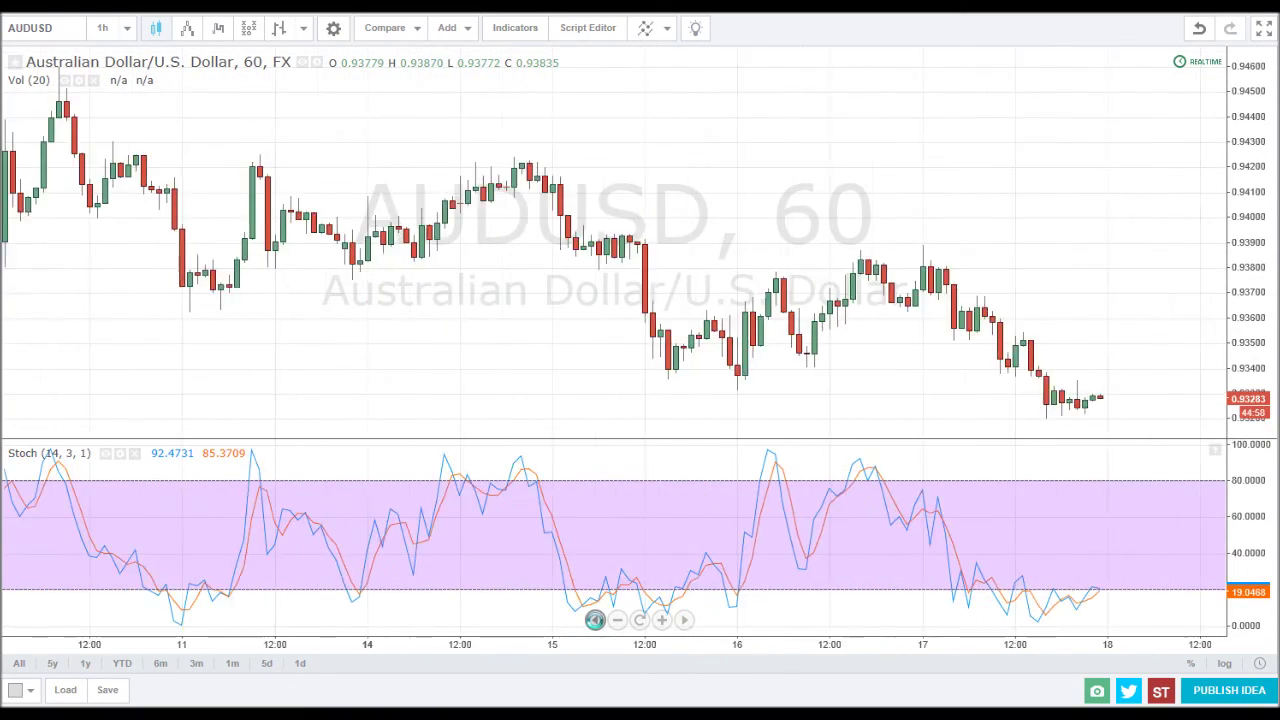
left_click(595, 620)
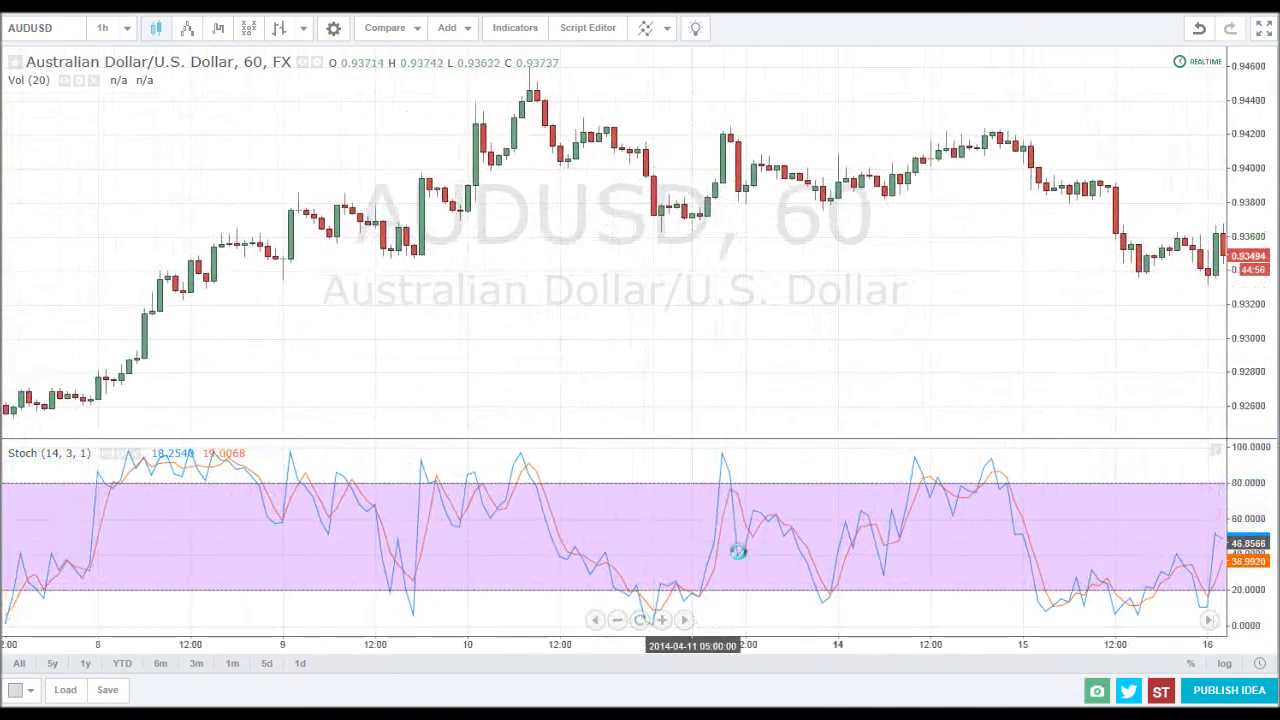
left_click(684, 620)
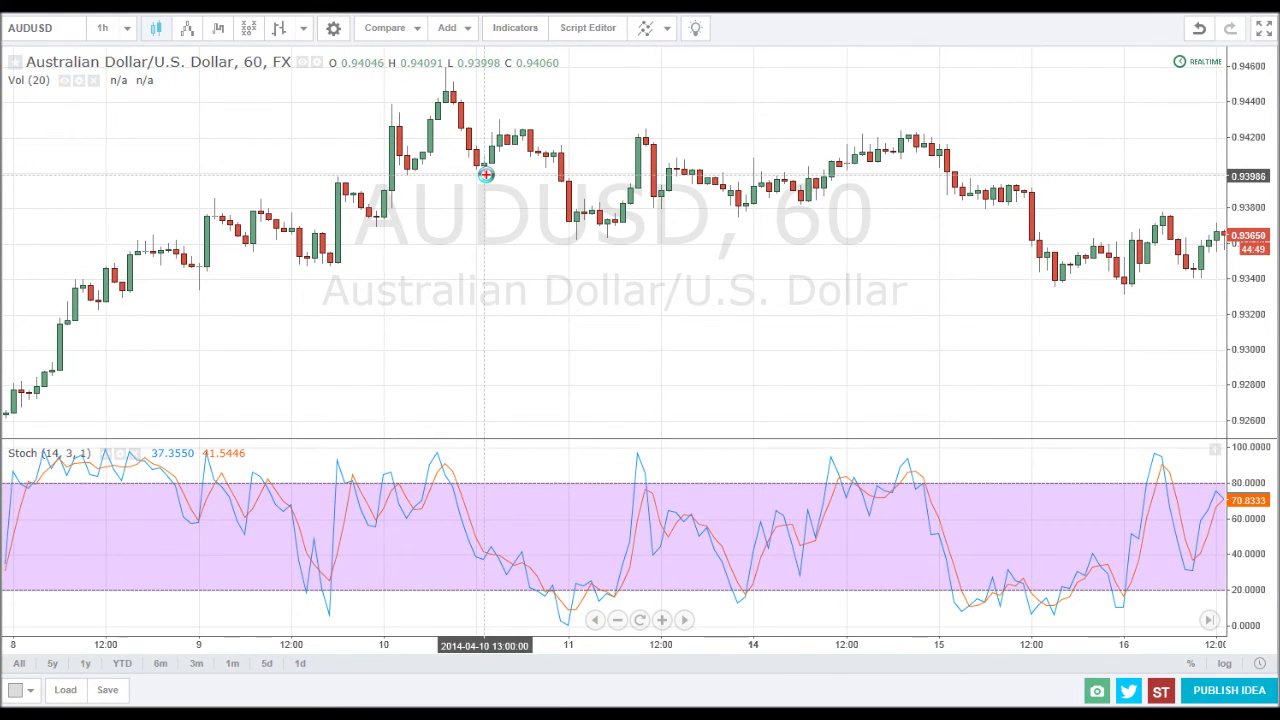
Mark the candles following the 10 April peak on the 1-hour chart with arrows and lines, then clear the markings.
left_click_drag(478, 121, 482, 162)
left_click_drag(499, 94, 498, 120)
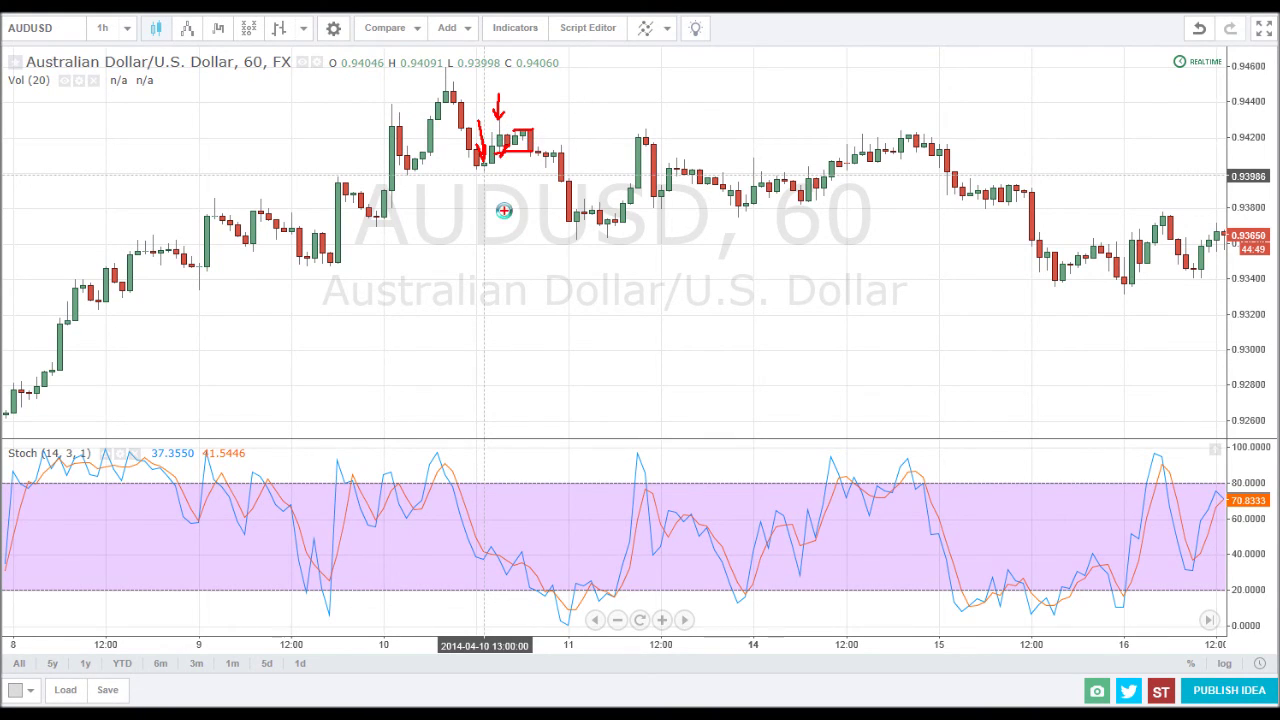
left_click_drag(540, 153, 546, 163)
key("Escape")
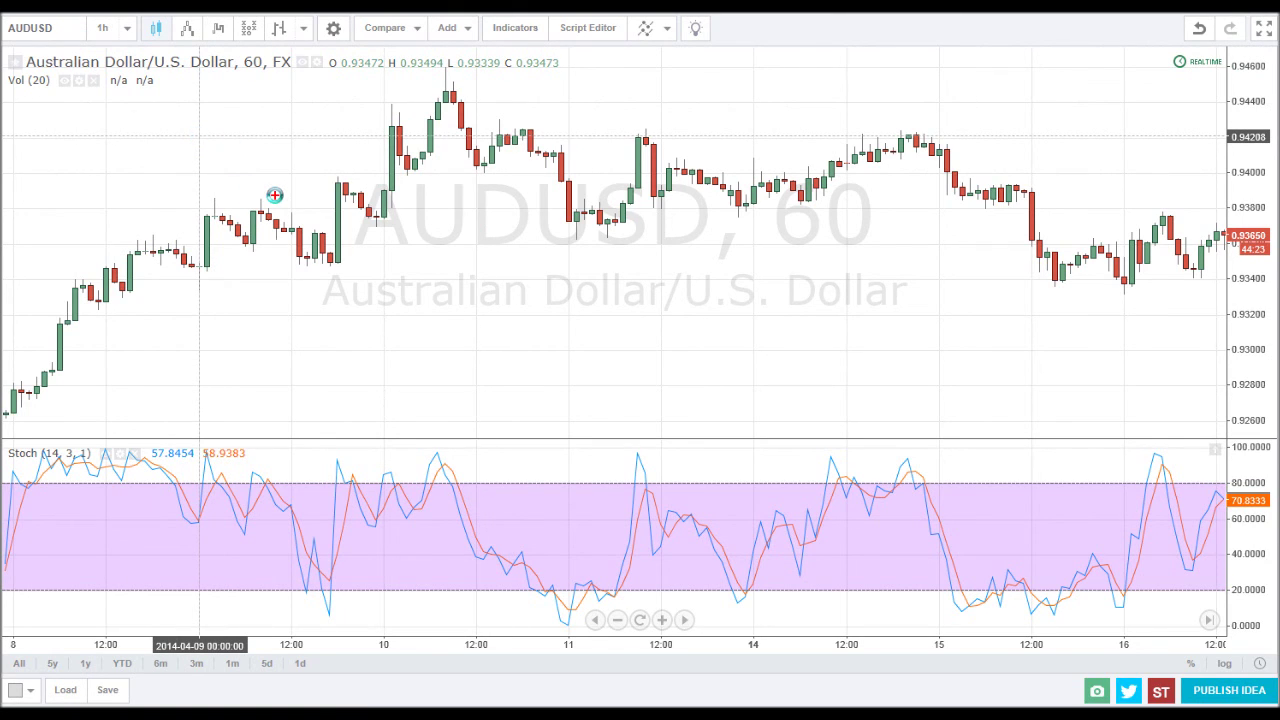
Tick the two 9 April trade points and the one after the 10 April peak, then clear the ticks.
left_click_drag(209, 204, 236, 199)
left_click_drag(286, 251, 322, 236)
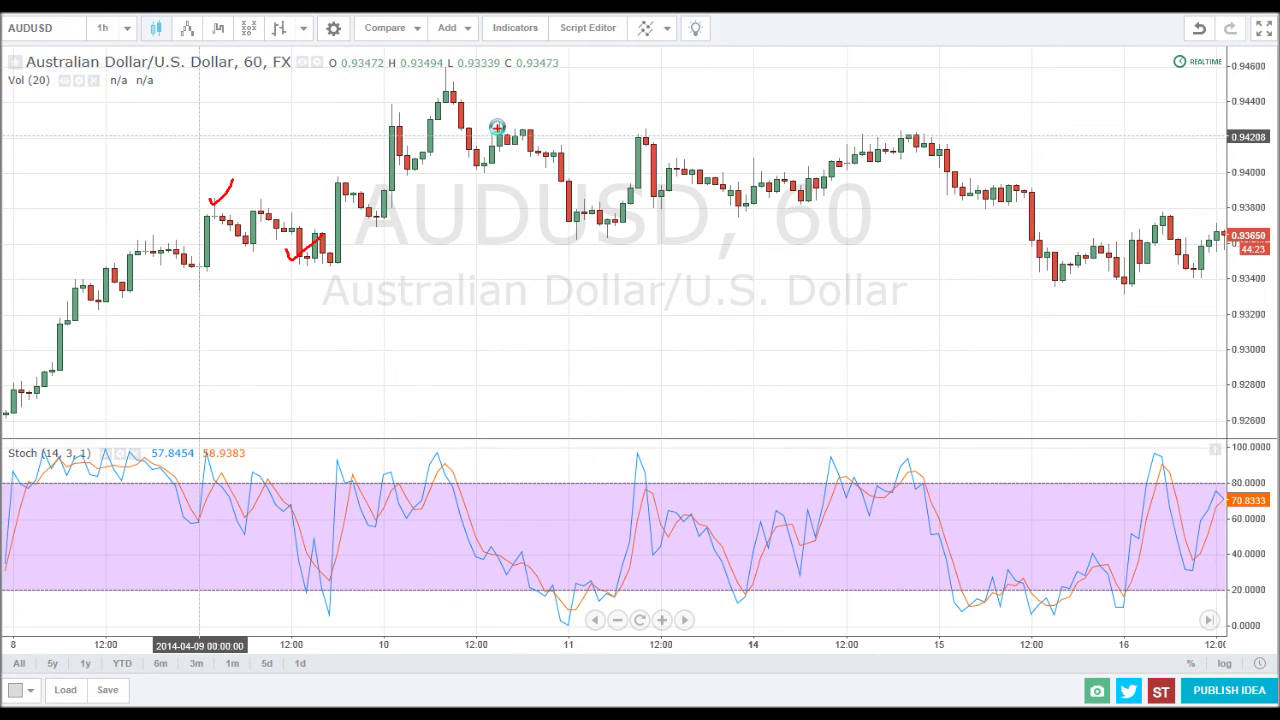
left_click_drag(490, 120, 555, 106)
key("Escape")
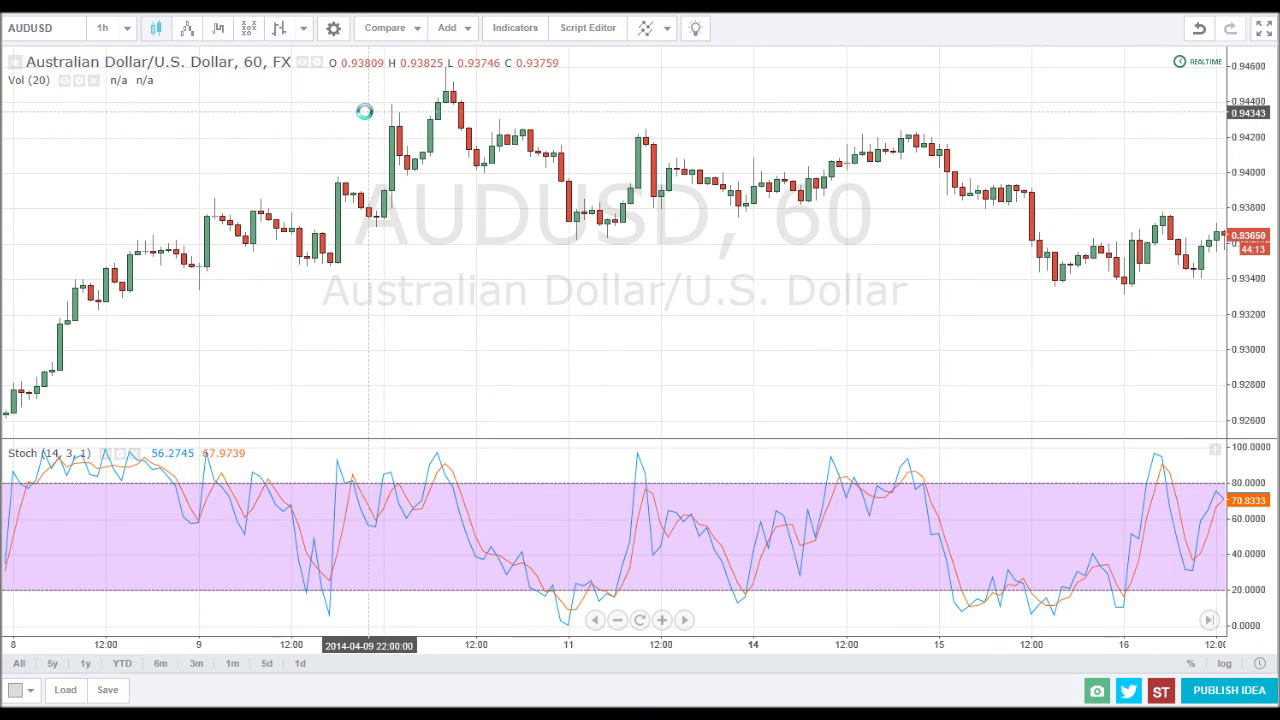